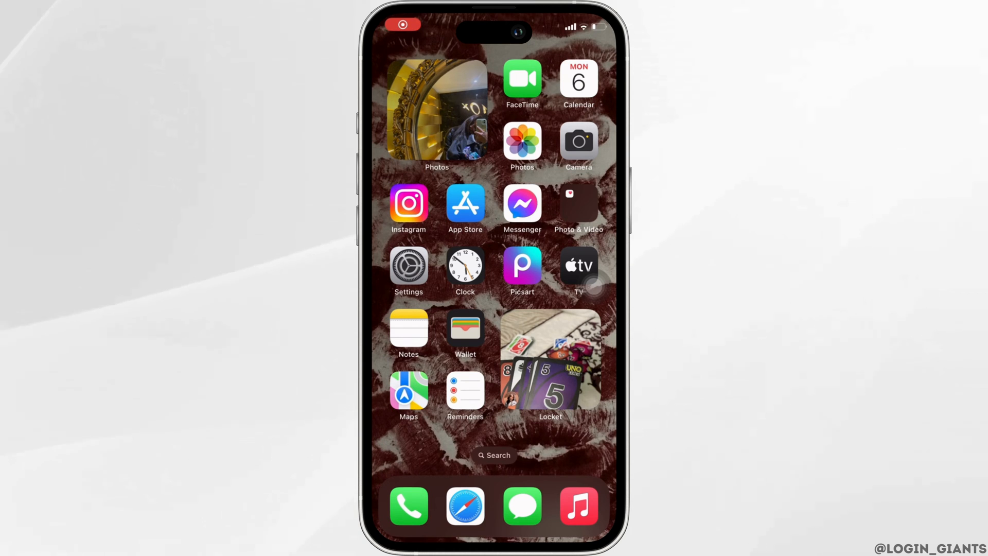
Step: Launch Instagram and go to the account's own profile page
click(409, 204)
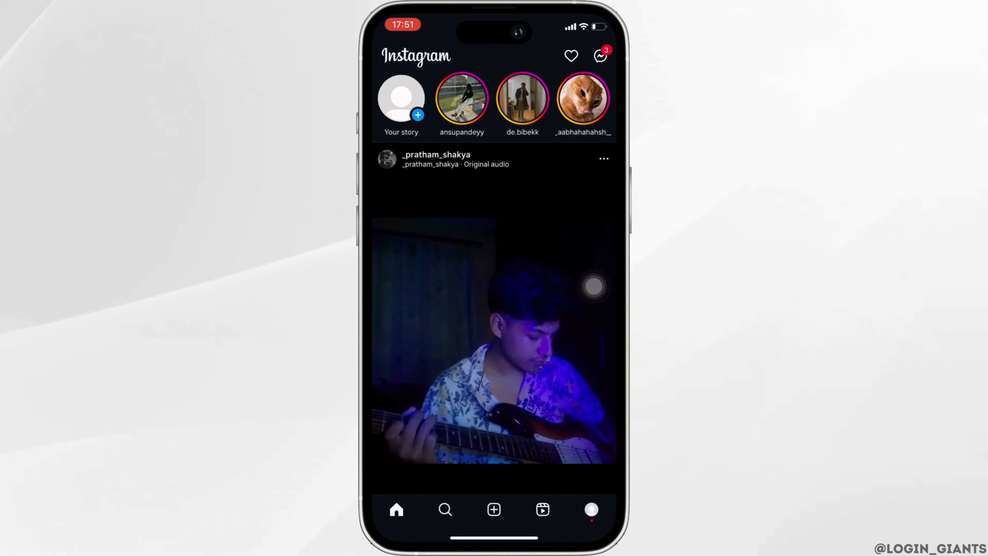
click(592, 510)
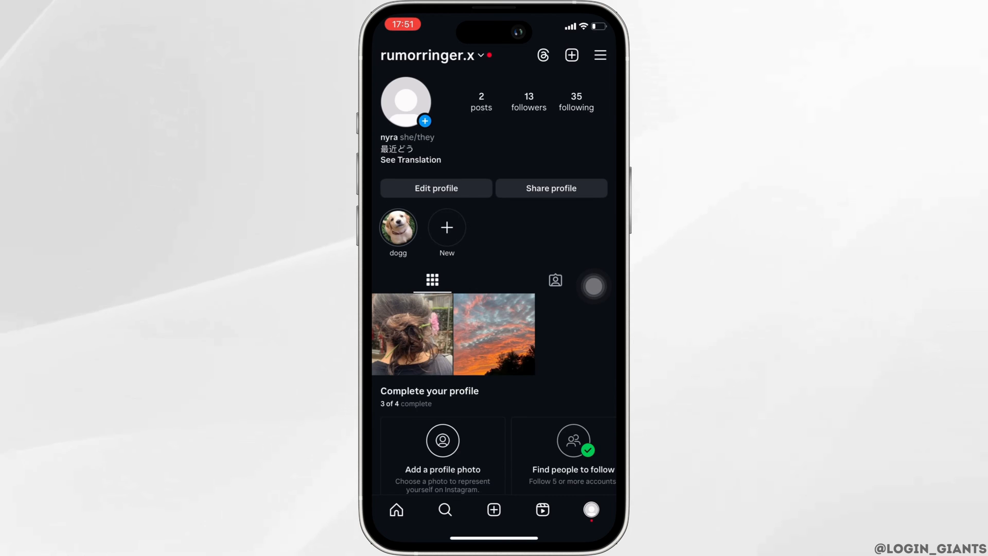